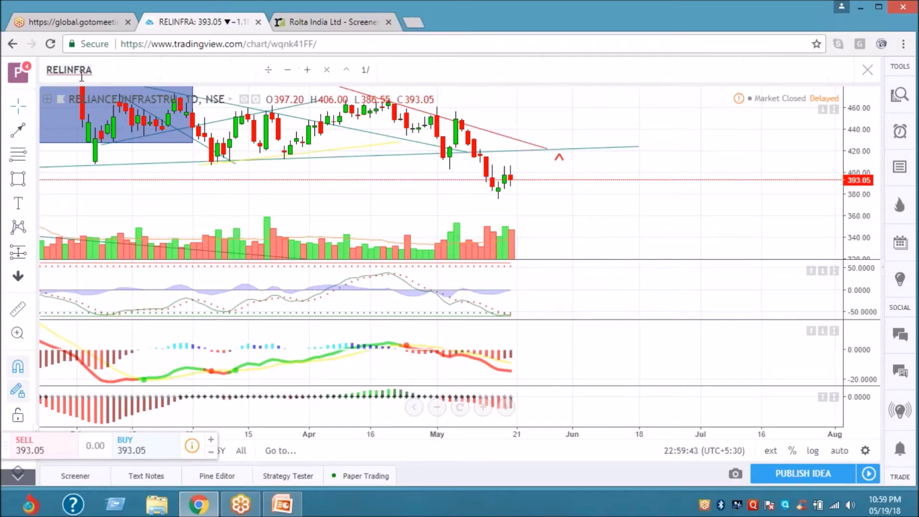
pyautogui.write('SUNPHARMA')
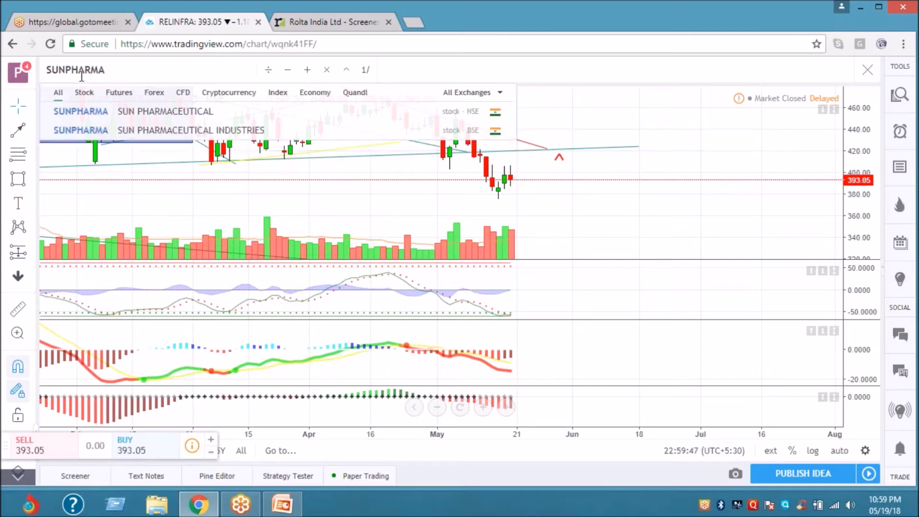
# Load the SUNPHARMA NSE daily chart in place of RELINFRA.
pyautogui.press('Return')
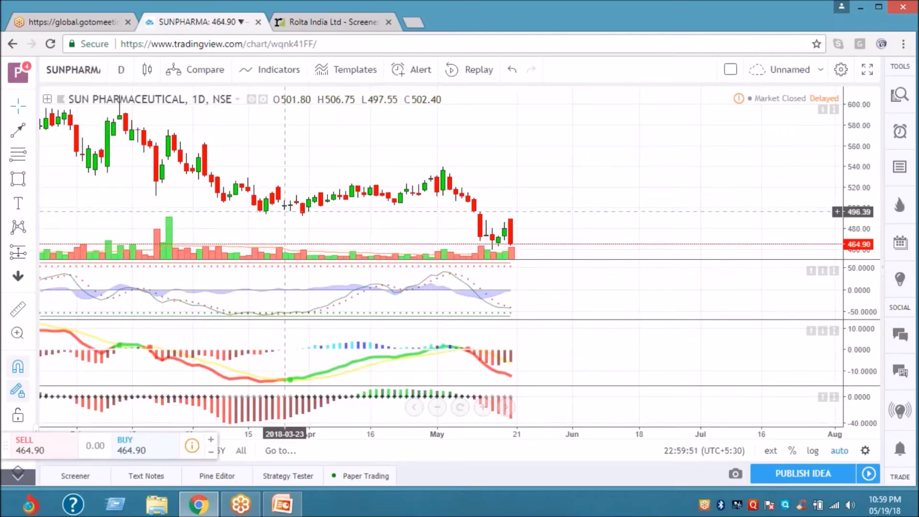
pyautogui.scroll(-2, 285, 206)
pyautogui.scroll(-1, 285, 206)
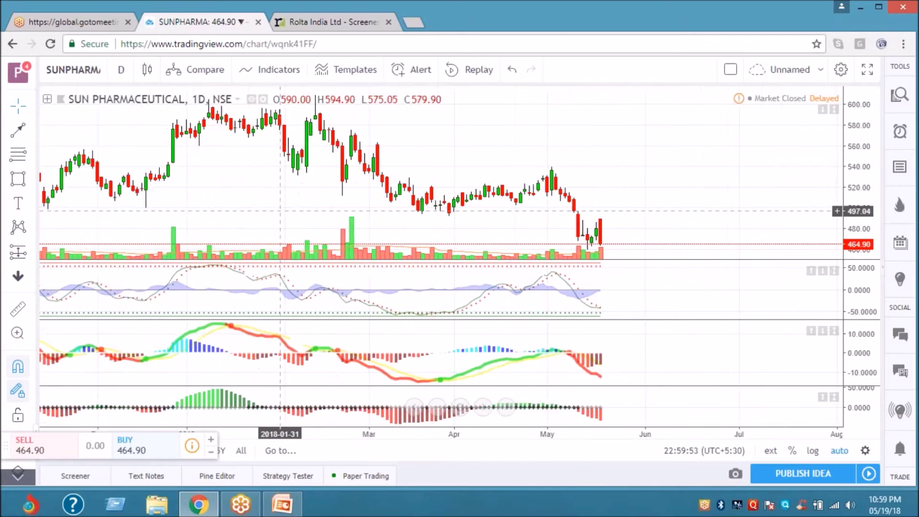
pyautogui.scroll(-1, 285, 207)
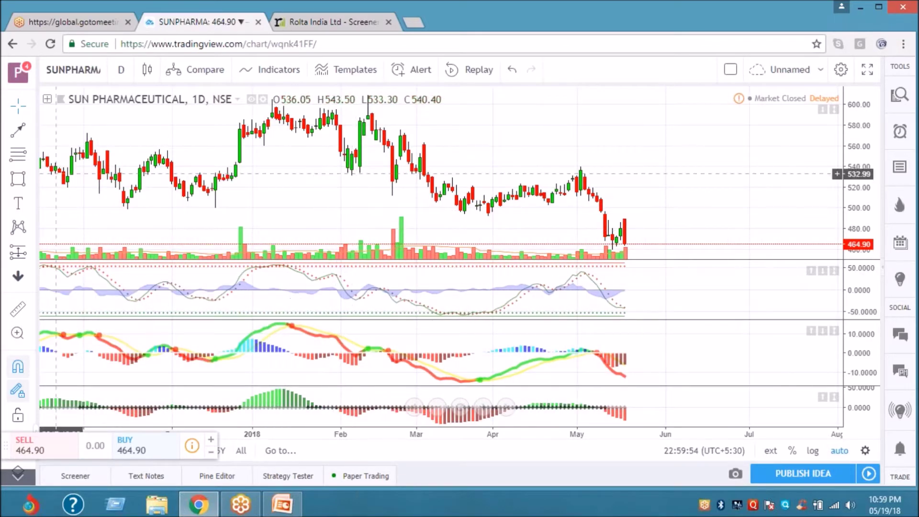
pyautogui.click(121, 69)
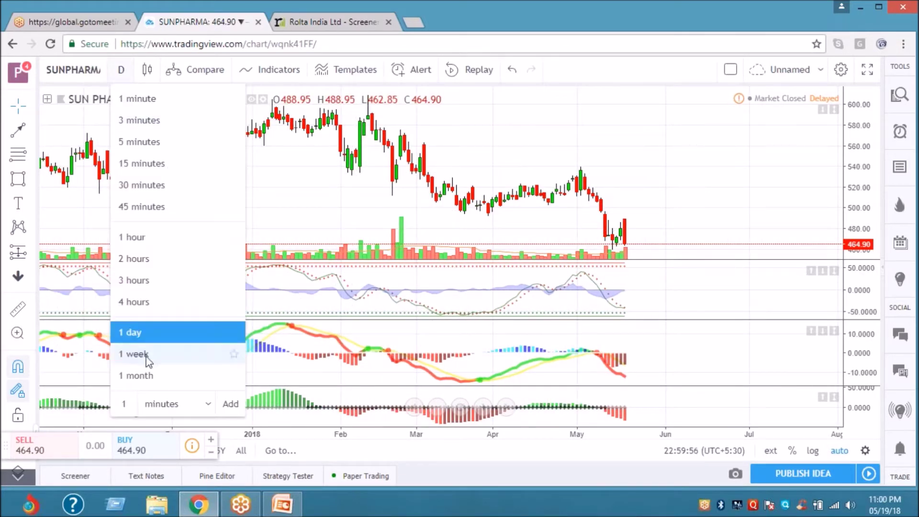
pyautogui.click(133, 354)
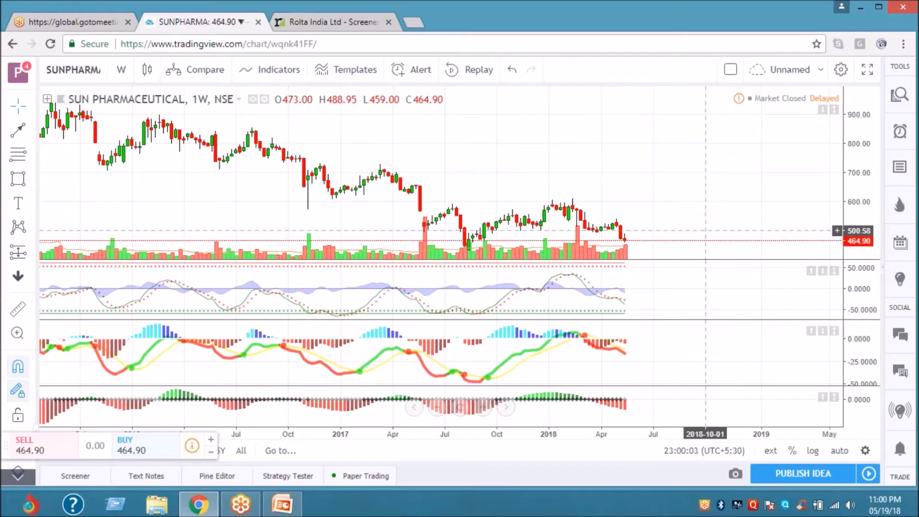
pyautogui.moveTo(705, 230); pyautogui.dragTo(704, 191)
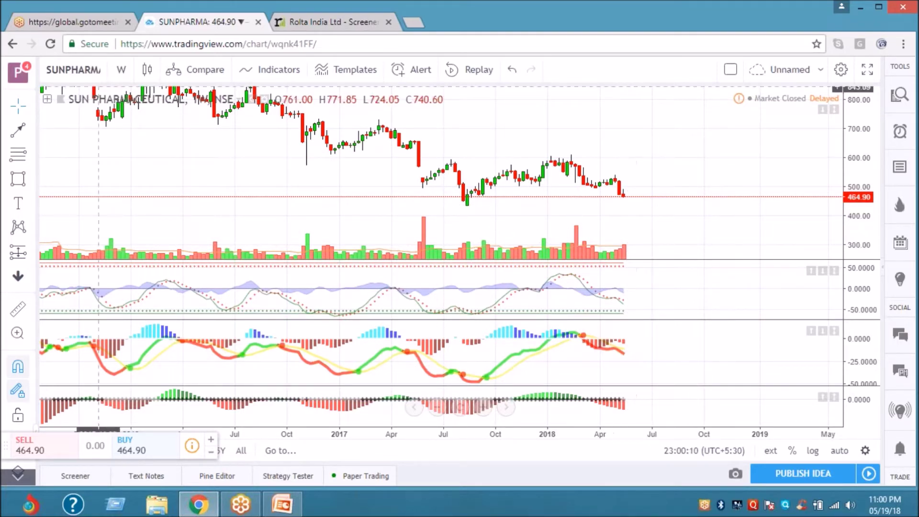
pyautogui.click(122, 70)
pyautogui.click(162, 335)
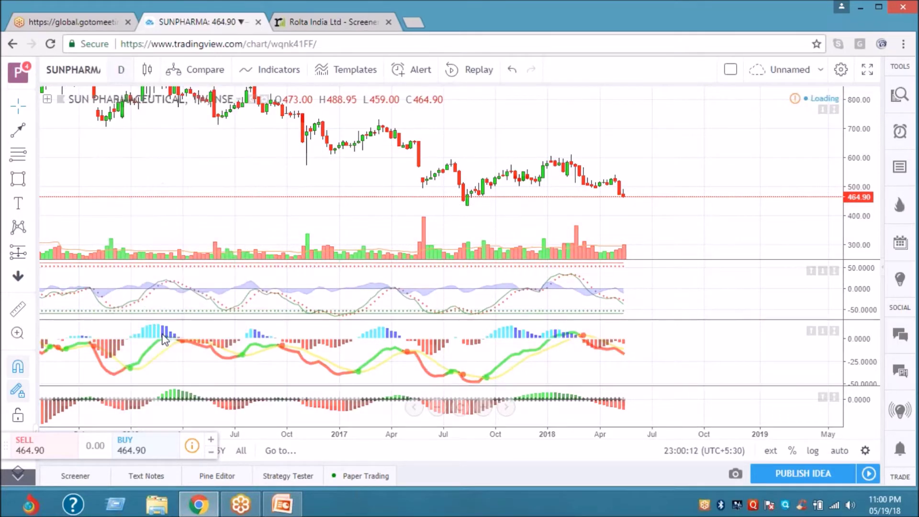
pyautogui.scroll(2, 416, 309)
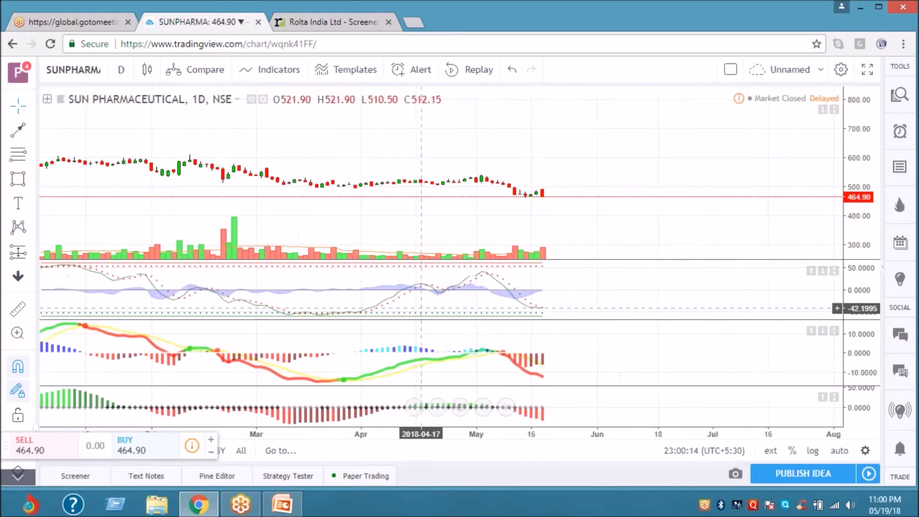
pyautogui.scroll(2, 535, 212)
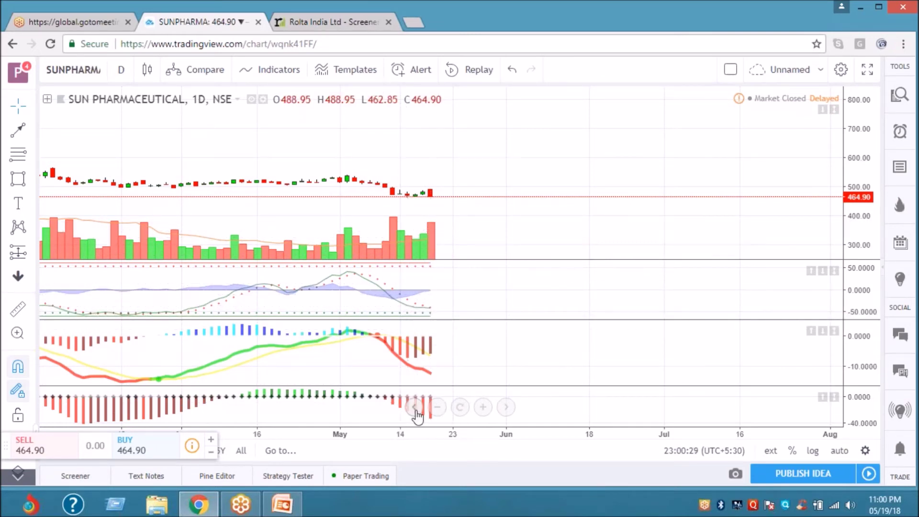
pyautogui.scroll(-2, 437, 351)
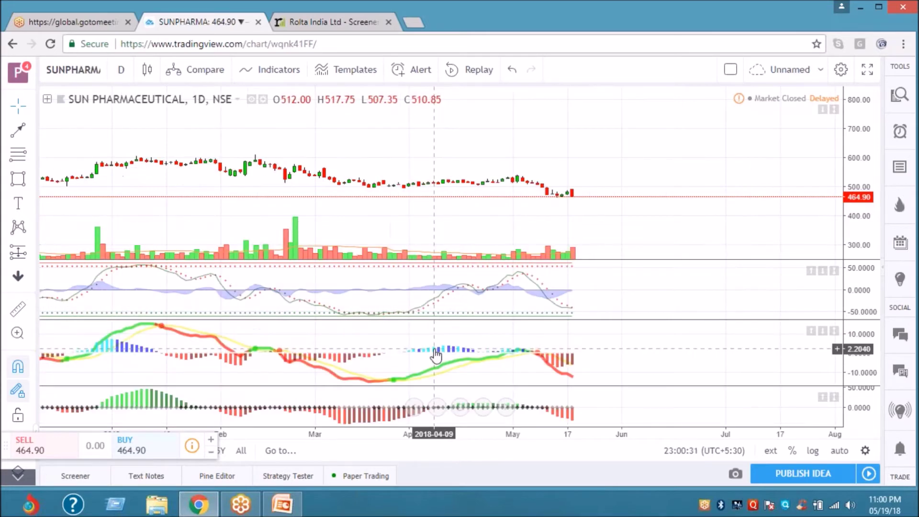
pyautogui.scroll(-1, 438, 350)
pyautogui.scroll(-2, 430, 337)
# Change the Sun Pharmaceutical chart interval from daily to 1 week.
pyautogui.click(121, 70)
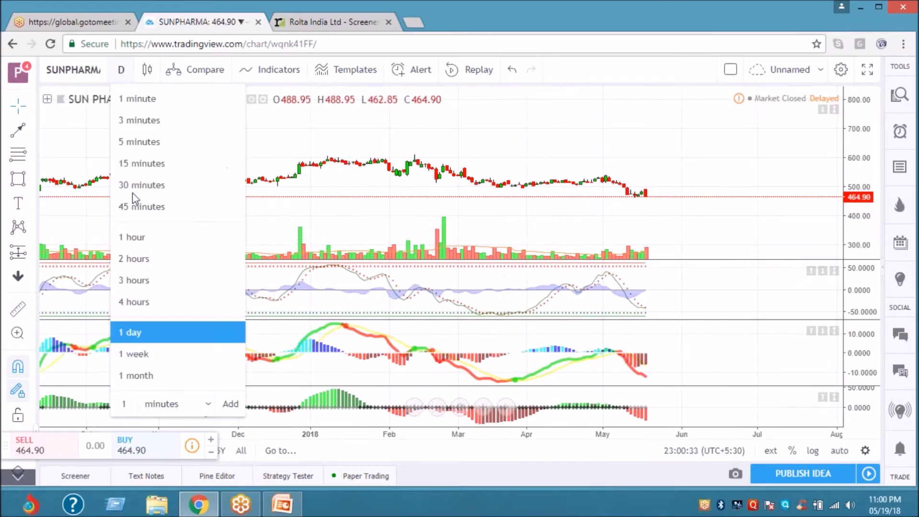
pyautogui.click(135, 354)
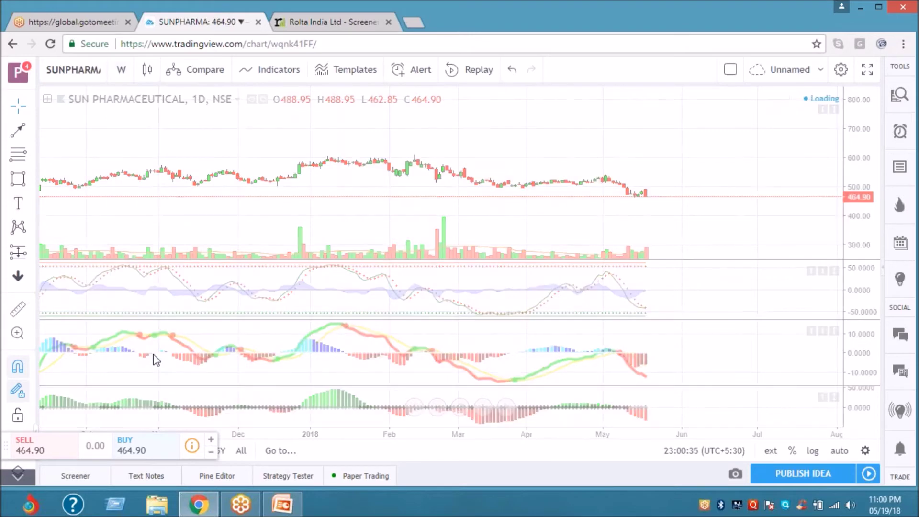